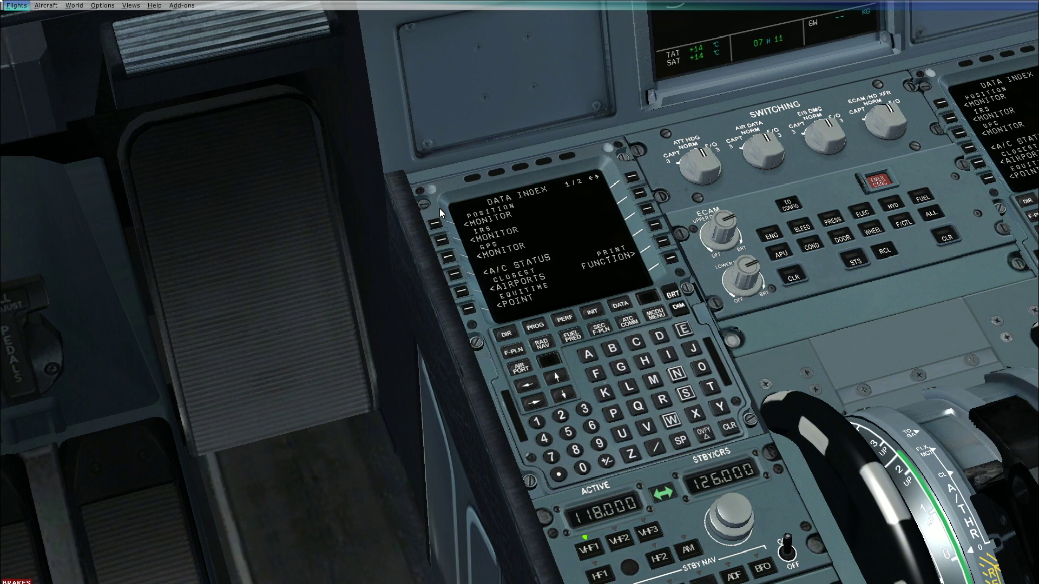
Tune VOR1 and VOR2 to LKN on 117.40 on the MCDU RADIO NAV page.
{"action": "left_click", "coordinate": [542, 241]}
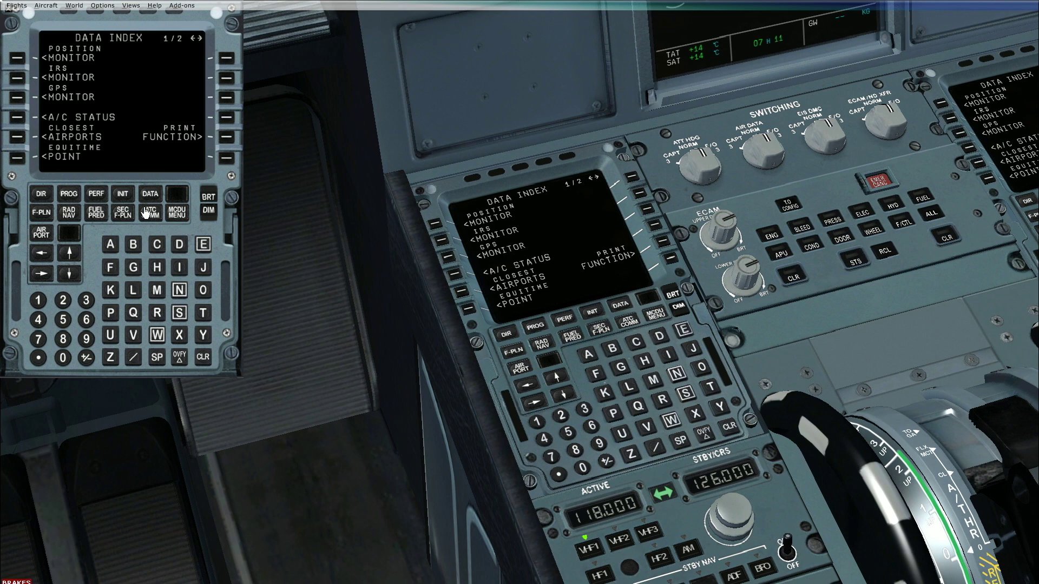
{"action": "left_click", "coordinate": [124, 195]}
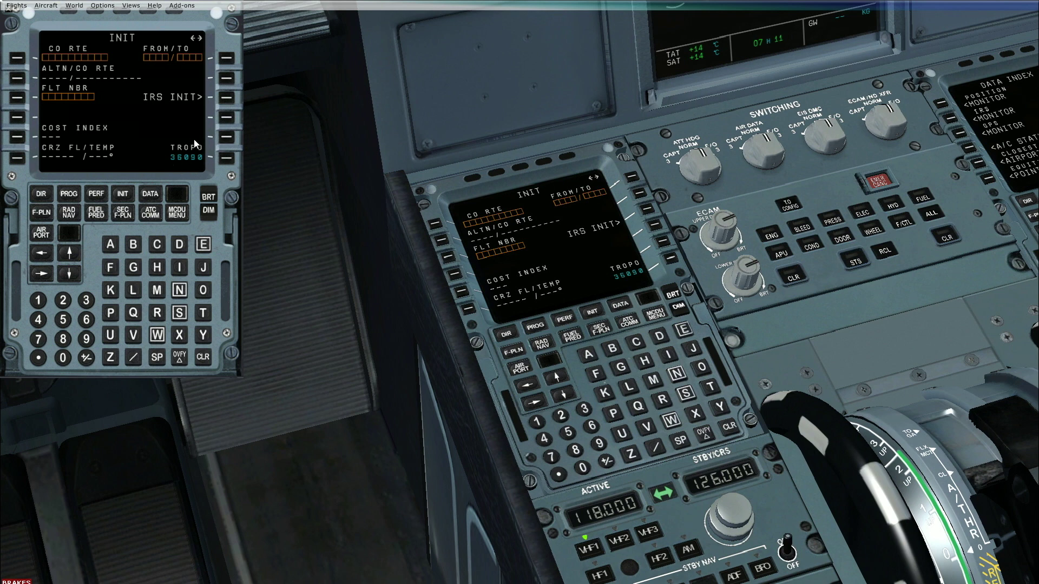
{"action": "left_click", "coordinate": [69, 196]}
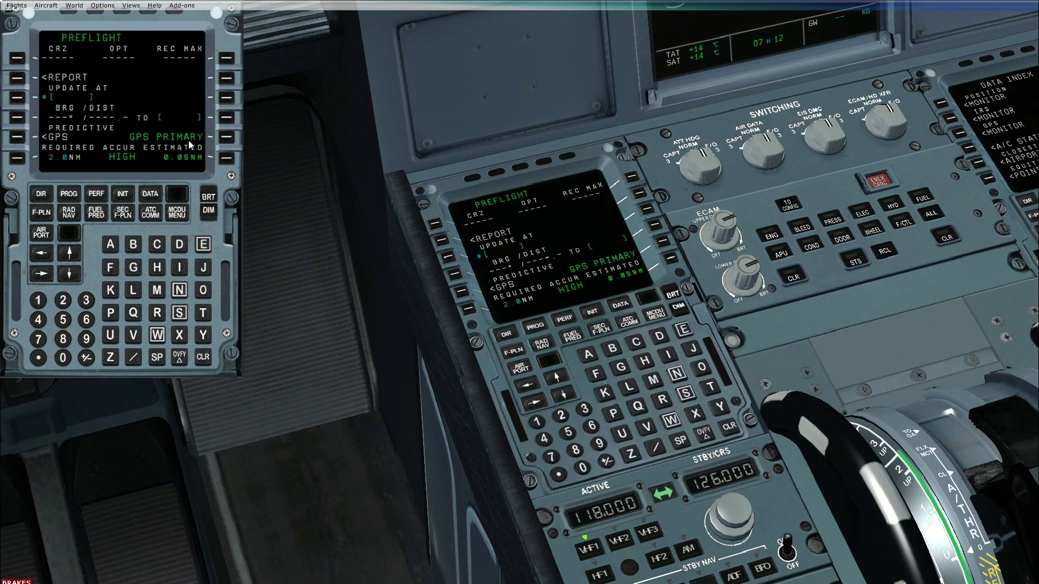
{"action": "left_click", "coordinate": [70, 214]}
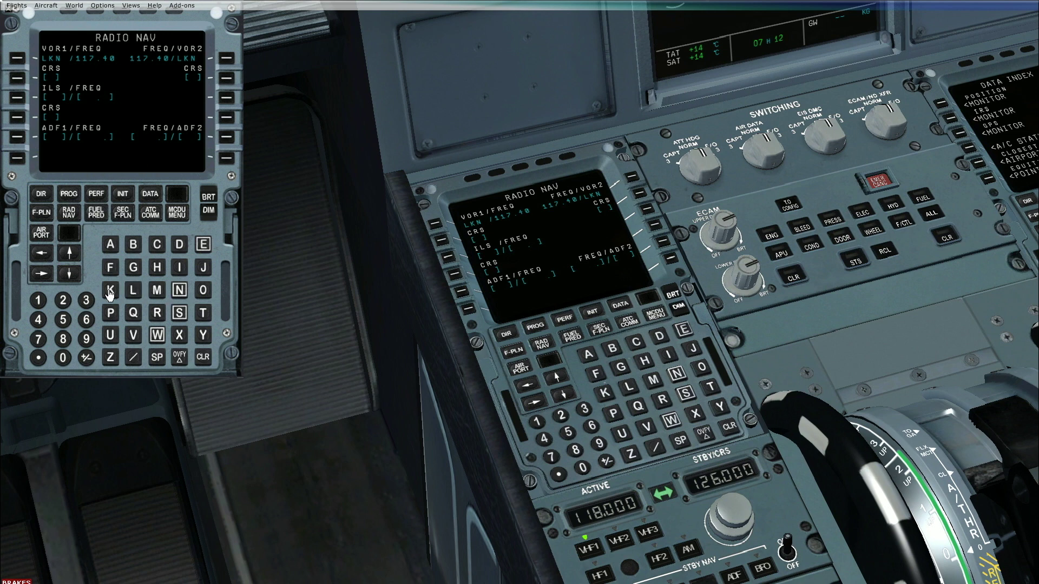
{"action": "type", "text": "LKN"}
{"action": "left_click", "coordinate": [18, 59]}
{"action": "left_click", "coordinate": [18, 60]}
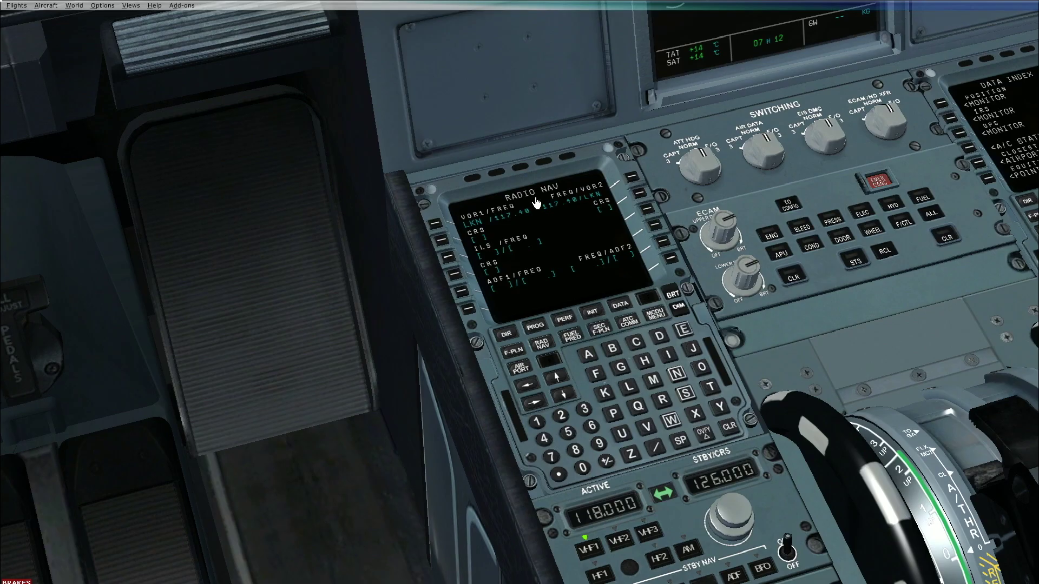
Review the A320-200 A/C STATUS page, with engine V2527-A5 and nav database, in the pop-out MCDU.
{"action": "left_click", "coordinate": [558, 247]}
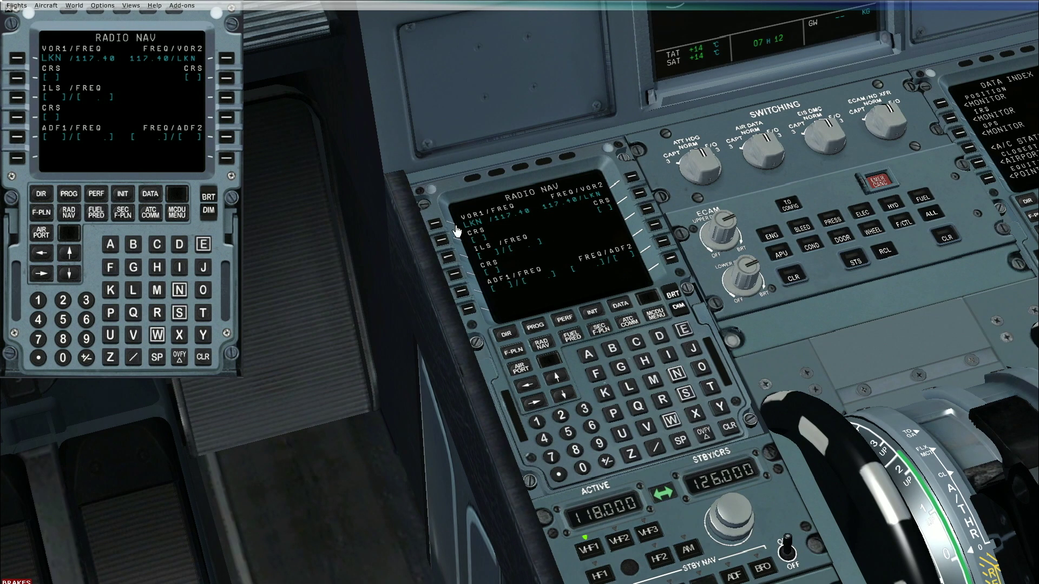
{"action": "left_click", "coordinate": [151, 198]}
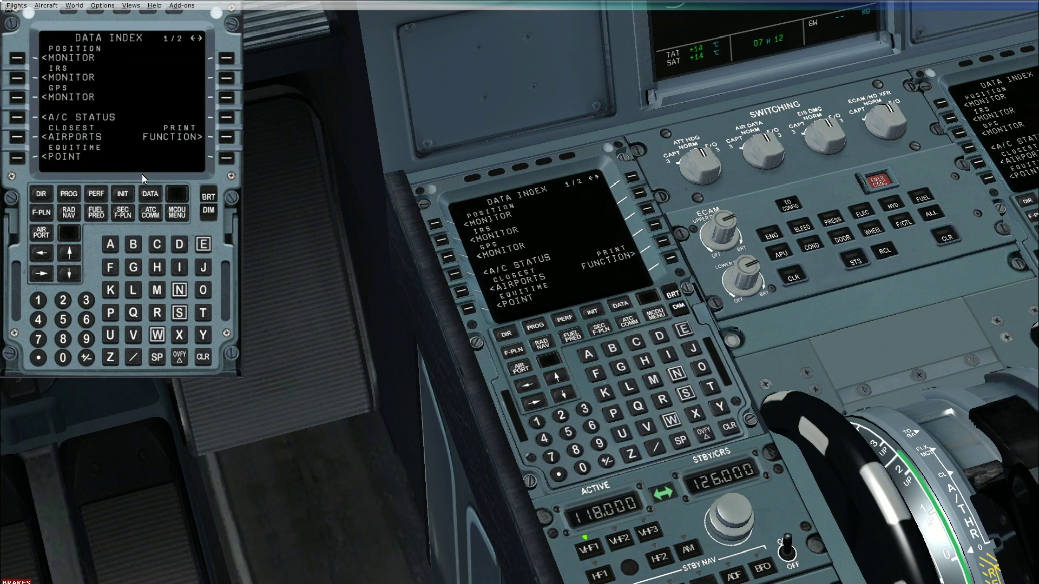
{"action": "left_click", "coordinate": [17, 119]}
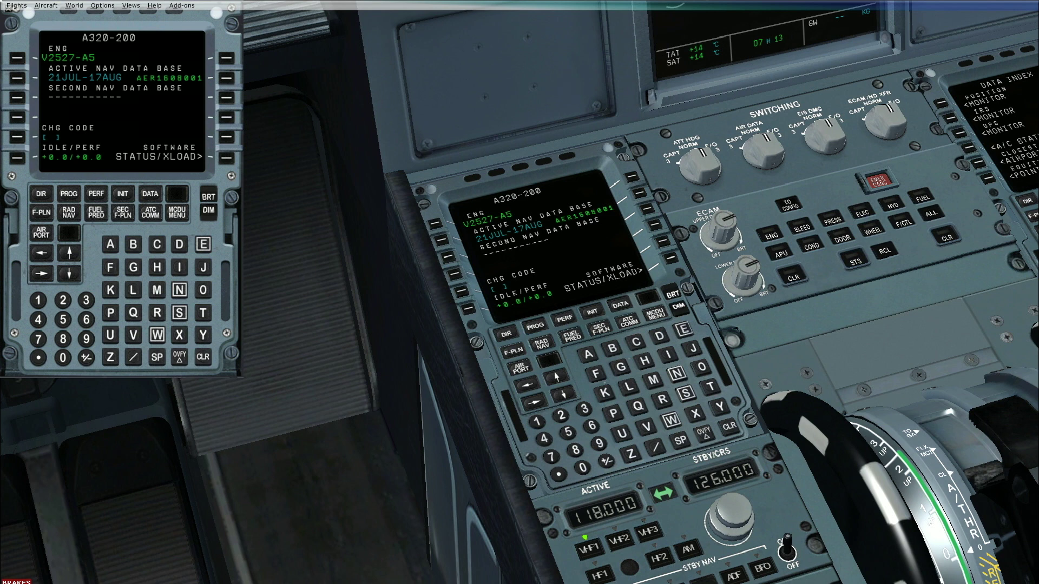
Enter VILK/VILK as the from/to airports on the INIT page.
{"action": "left_click", "coordinate": [122, 193]}
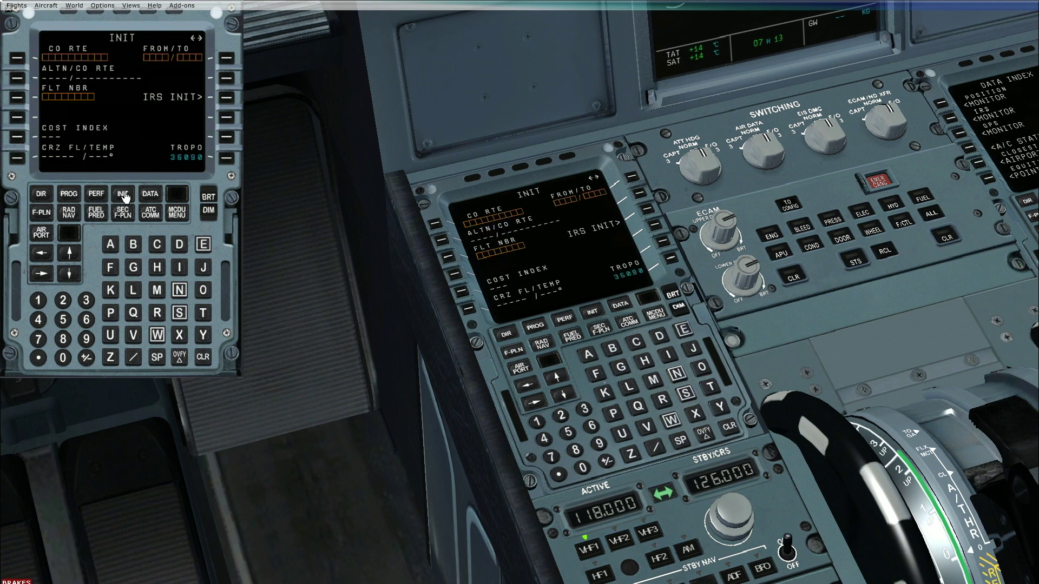
{"action": "left_click", "coordinate": [134, 336]}
{"action": "left_click", "coordinate": [179, 268]}
{"action": "left_click", "coordinate": [136, 290]}
{"action": "left_click", "coordinate": [111, 291]}
{"action": "left_click", "coordinate": [134, 359]}
{"action": "left_click", "coordinate": [179, 267]}
{"action": "left_click", "coordinate": [135, 290]}
{"action": "left_click", "coordinate": [112, 290]}
{"action": "left_click", "coordinate": [225, 58]}
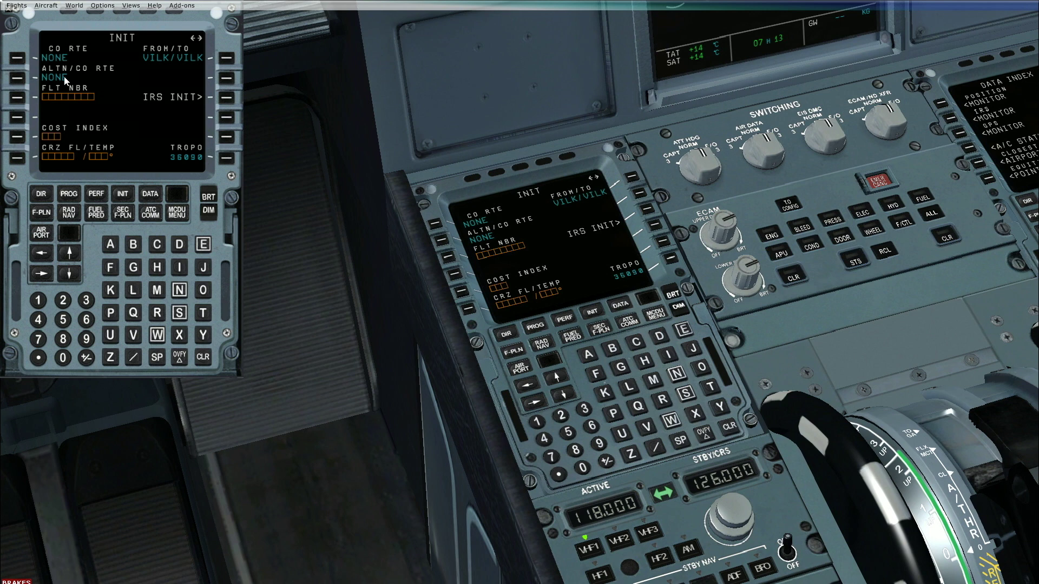
Set VIDP as the alternate airport.
{"action": "left_click", "coordinate": [133, 335]}
{"action": "left_click", "coordinate": [179, 268]}
{"action": "left_click", "coordinate": [179, 244]}
{"action": "left_click", "coordinate": [111, 313]}
{"action": "left_click", "coordinate": [17, 78]}
Enter FL070 as the flight number.
{"action": "left_click", "coordinate": [115, 273]}
{"action": "left_click", "coordinate": [133, 290]}
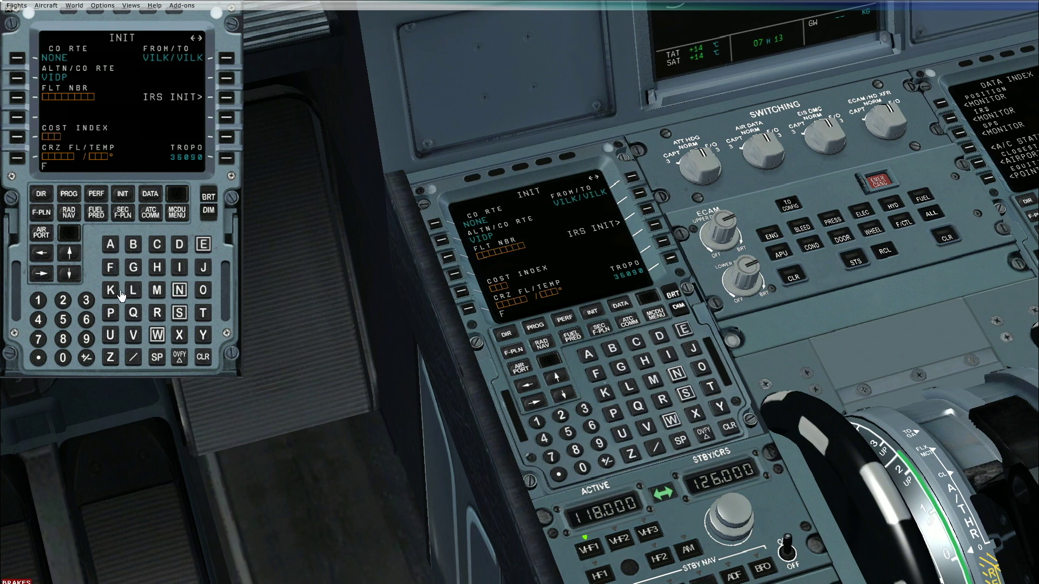
{"action": "left_click", "coordinate": [63, 357]}
{"action": "left_click", "coordinate": [38, 339]}
{"action": "left_click", "coordinate": [63, 357]}
{"action": "left_click", "coordinate": [17, 97]}
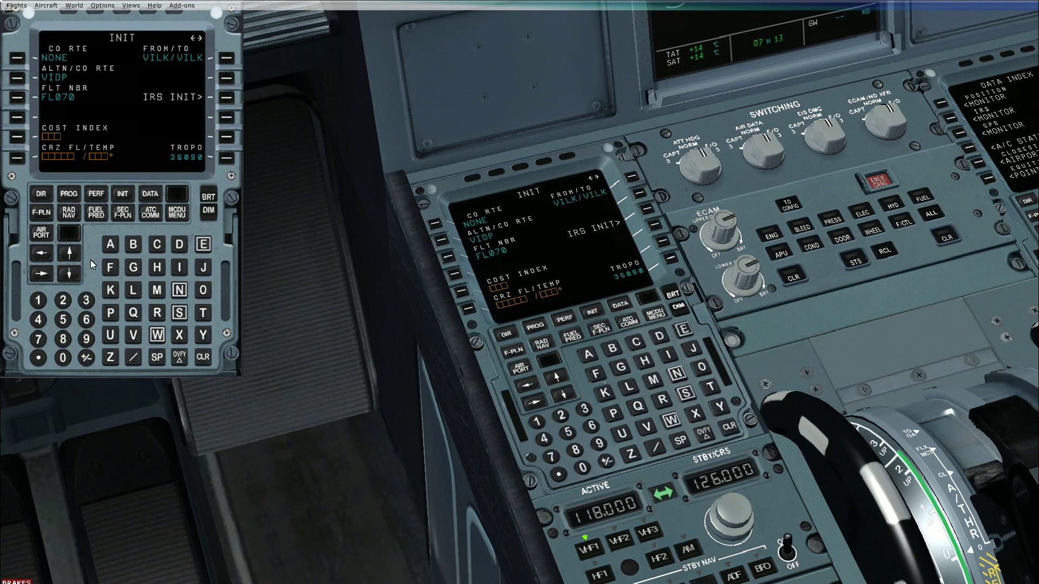
Set cost index 10 and cruise level FL300 with -40° temperature.
{"action": "left_click", "coordinate": [38, 300]}
{"action": "left_click", "coordinate": [61, 362]}
{"action": "left_click", "coordinate": [19, 138]}
{"action": "left_click", "coordinate": [86, 300]}
{"action": "left_click", "coordinate": [64, 358]}
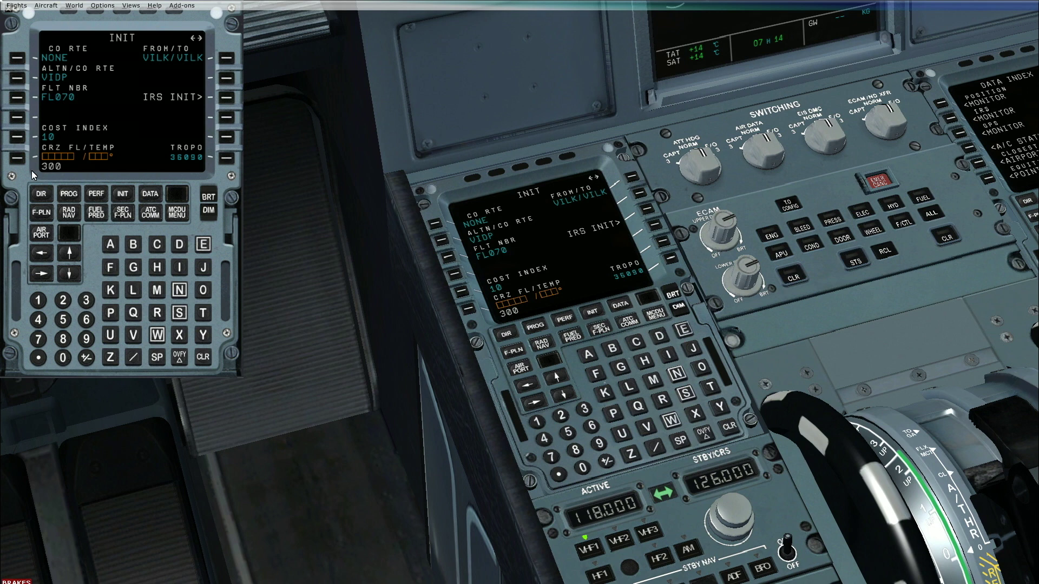
{"action": "left_click", "coordinate": [17, 157]}
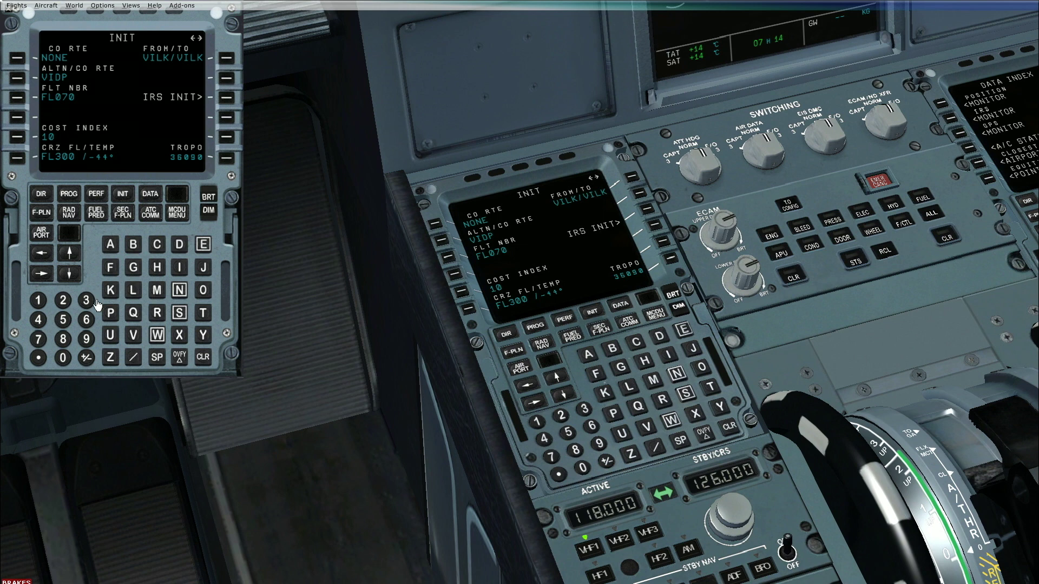
{"action": "left_click", "coordinate": [132, 357]}
{"action": "left_click", "coordinate": [38, 320]}
{"action": "left_click", "coordinate": [62, 357]}
{"action": "left_click", "coordinate": [18, 158]}
Insert a VILK departure from runway 27 ILS with no SID into the flight plan.
{"action": "left_click", "coordinate": [42, 214]}
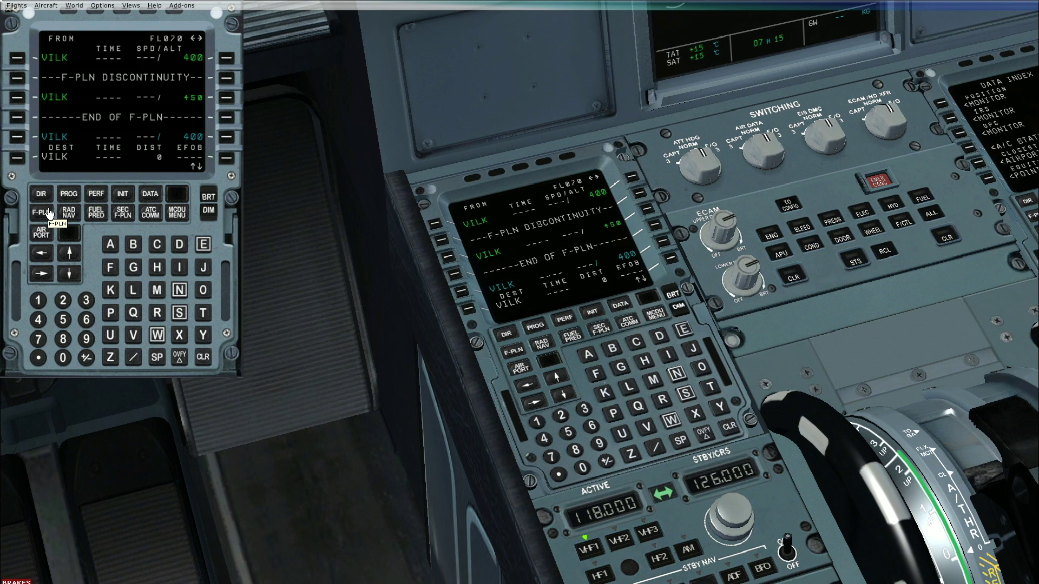
{"action": "left_click", "coordinate": [18, 58]}
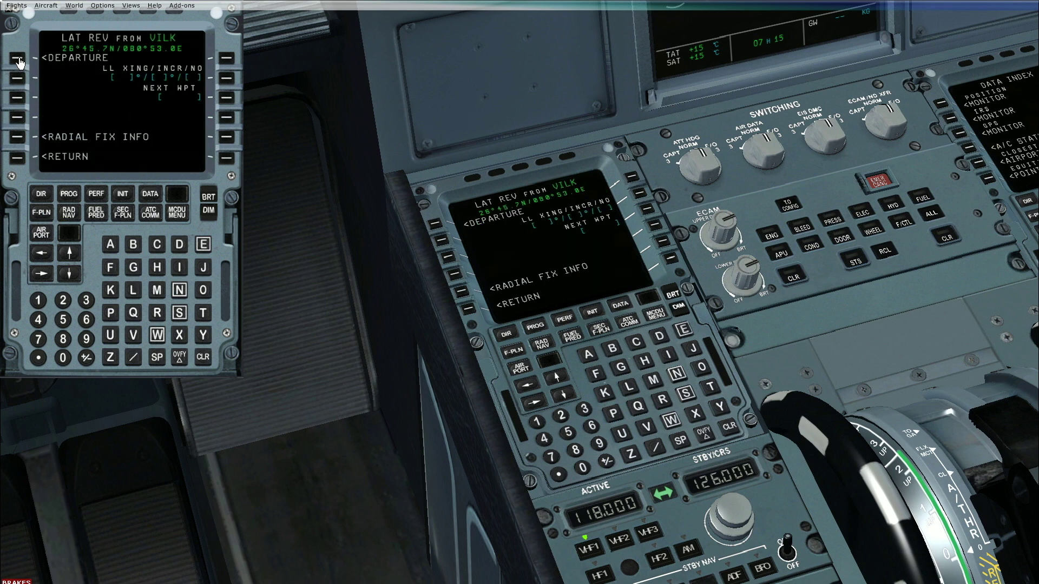
{"action": "left_click", "coordinate": [18, 58]}
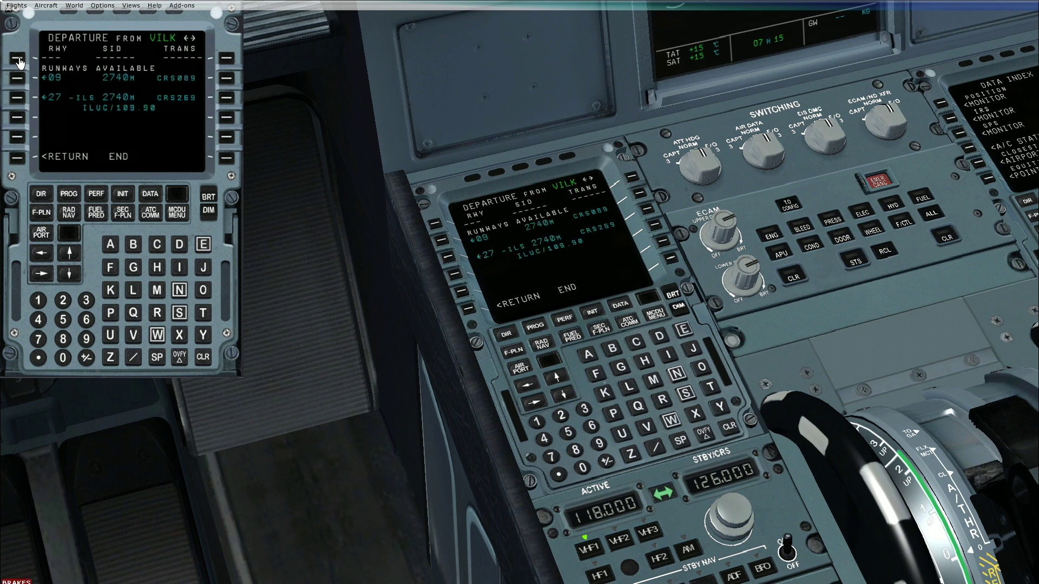
{"action": "left_click", "coordinate": [18, 97]}
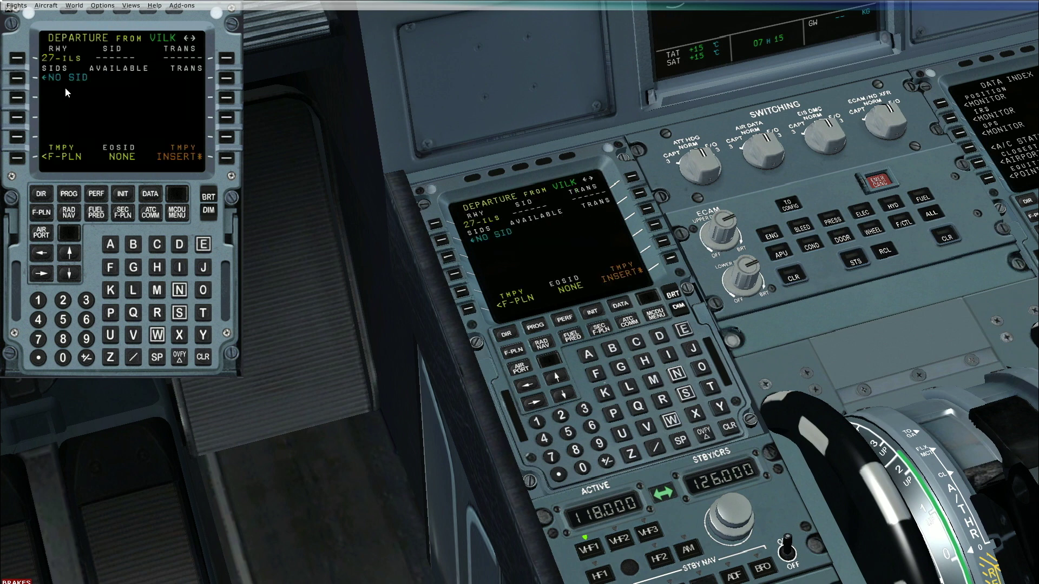
{"action": "left_click", "coordinate": [16, 80]}
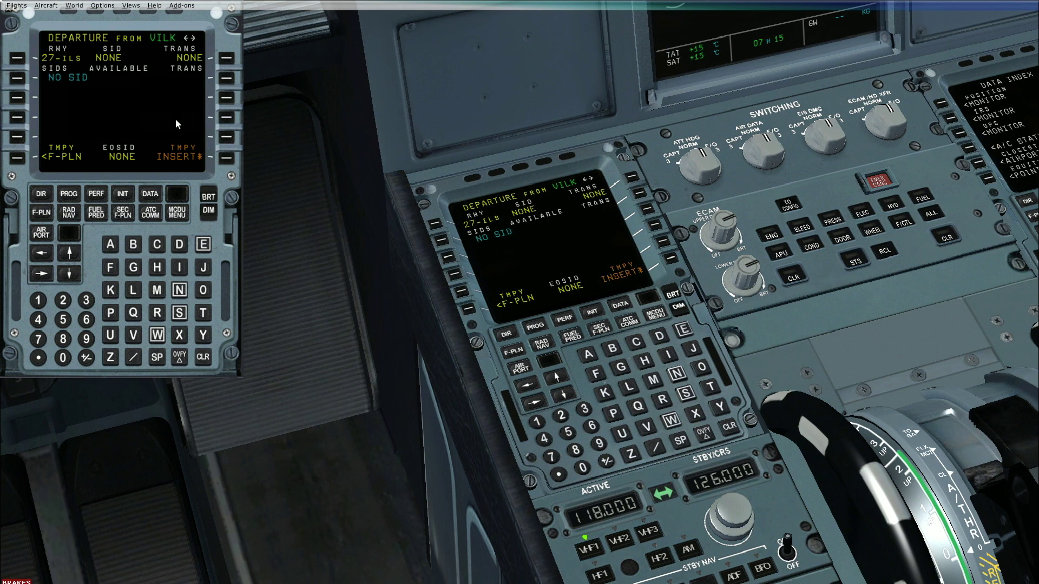
{"action": "left_click", "coordinate": [227, 161]}
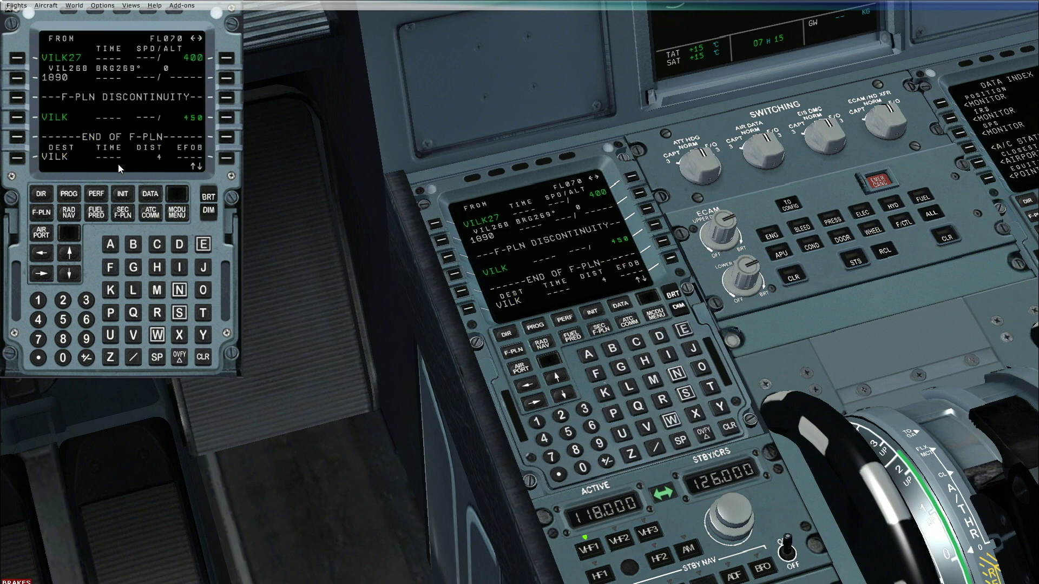
Show the VILK arrival list with ILS27, VOR09 and VOR27 approaches.
{"action": "left_click", "coordinate": [74, 258]}
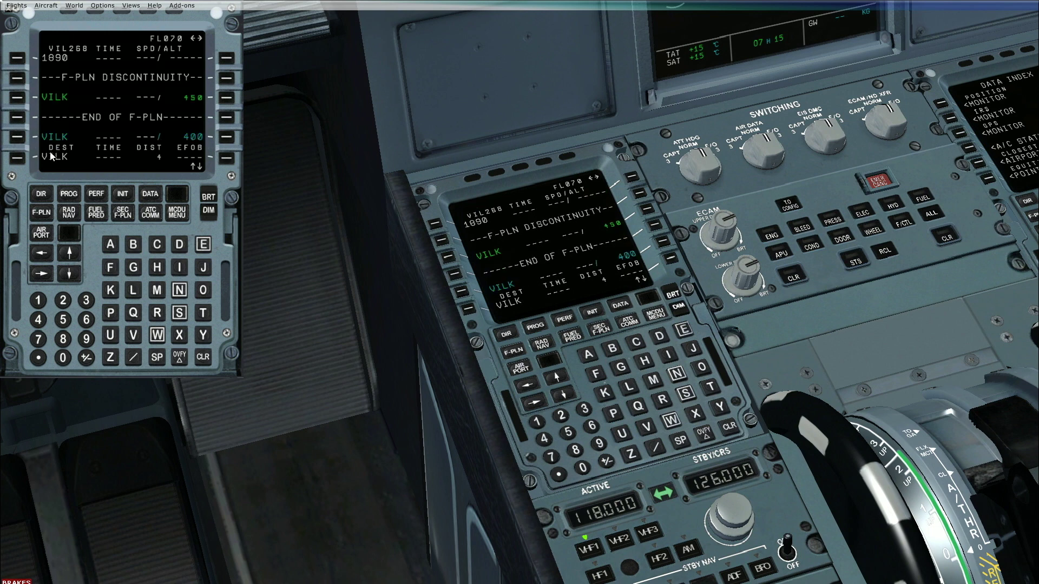
{"action": "left_click", "coordinate": [16, 157]}
{"action": "left_click", "coordinate": [226, 60]}
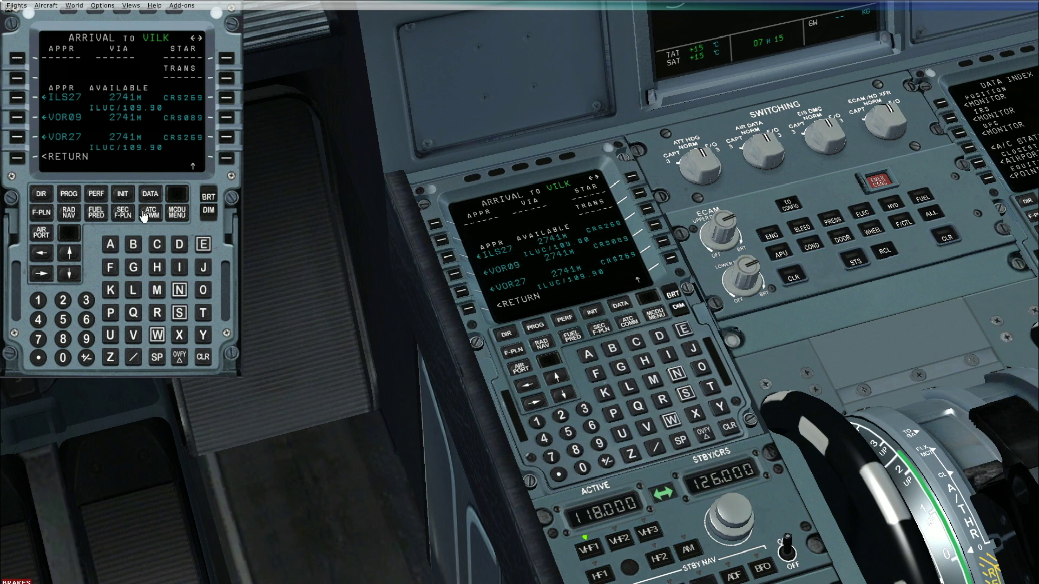
Check the RADIO NAV page, with the ILS tuned to ILUC/109.90 on course F269.
{"action": "left_click", "coordinate": [126, 217]}
{"action": "left_click", "coordinate": [69, 213]}
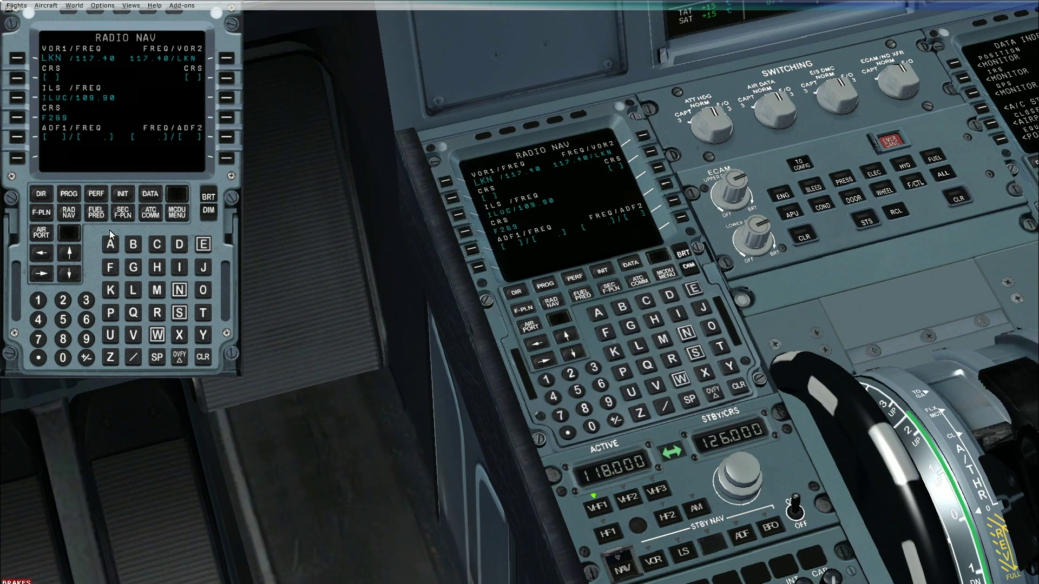
Enter ZFW/ZFWCG 55.0/30.0 on the INIT B fuel page.
{"action": "left_click", "coordinate": [123, 194]}
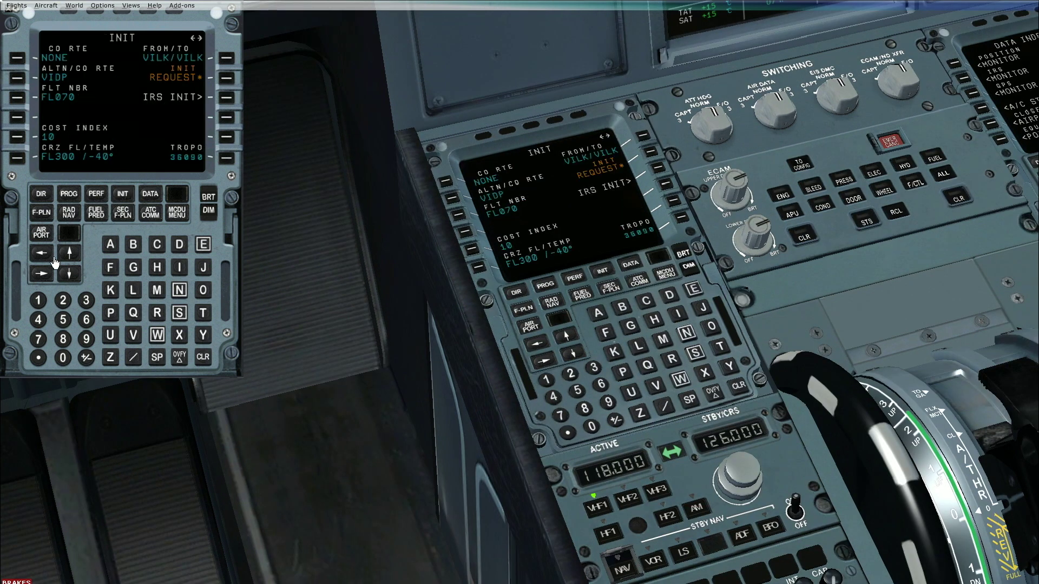
{"action": "left_click", "coordinate": [42, 274]}
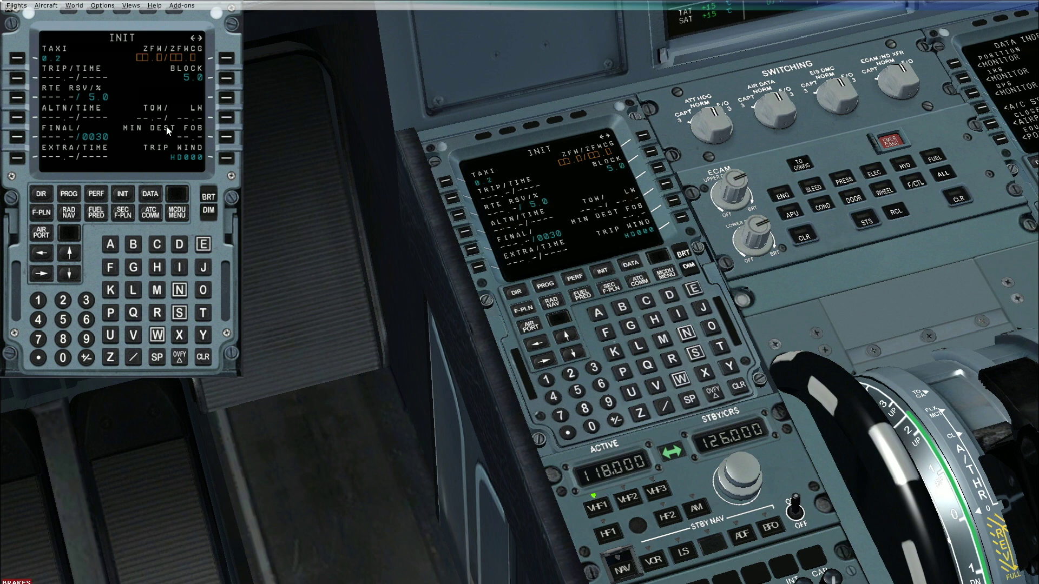
{"action": "left_click", "coordinate": [63, 319]}
{"action": "left_click", "coordinate": [62, 319]}
{"action": "left_click", "coordinate": [39, 358]}
{"action": "left_click", "coordinate": [63, 358]}
{"action": "left_click", "coordinate": [133, 358]}
{"action": "left_click", "coordinate": [87, 301]}
{"action": "left_click", "coordinate": [63, 357]}
{"action": "left_click", "coordinate": [38, 357]}
{"action": "left_click", "coordinate": [63, 358]}
{"action": "left_click", "coordinate": [226, 58]}
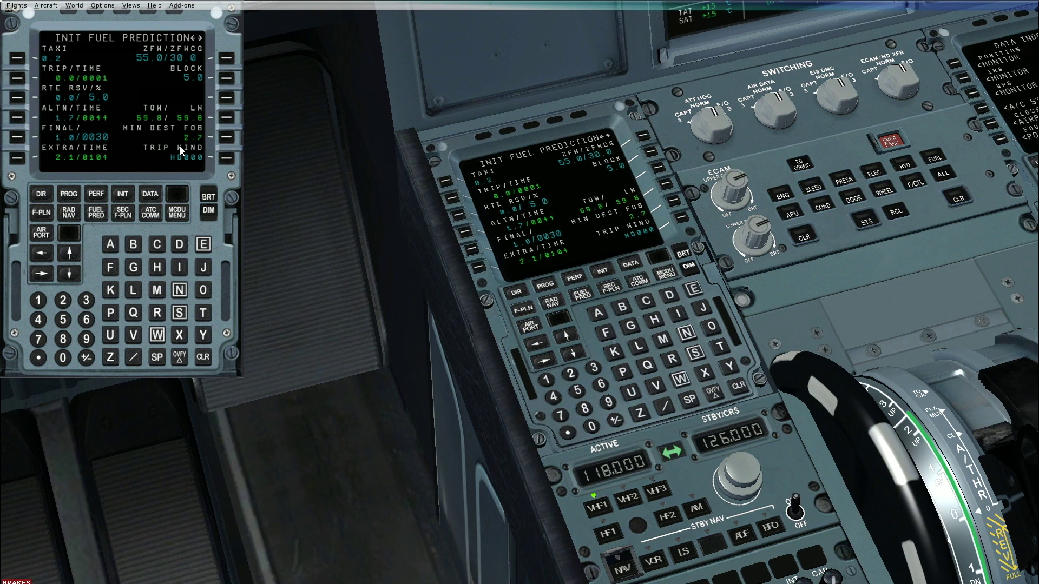
Set the trip wind to TL050.
{"action": "left_click", "coordinate": [63, 320]}
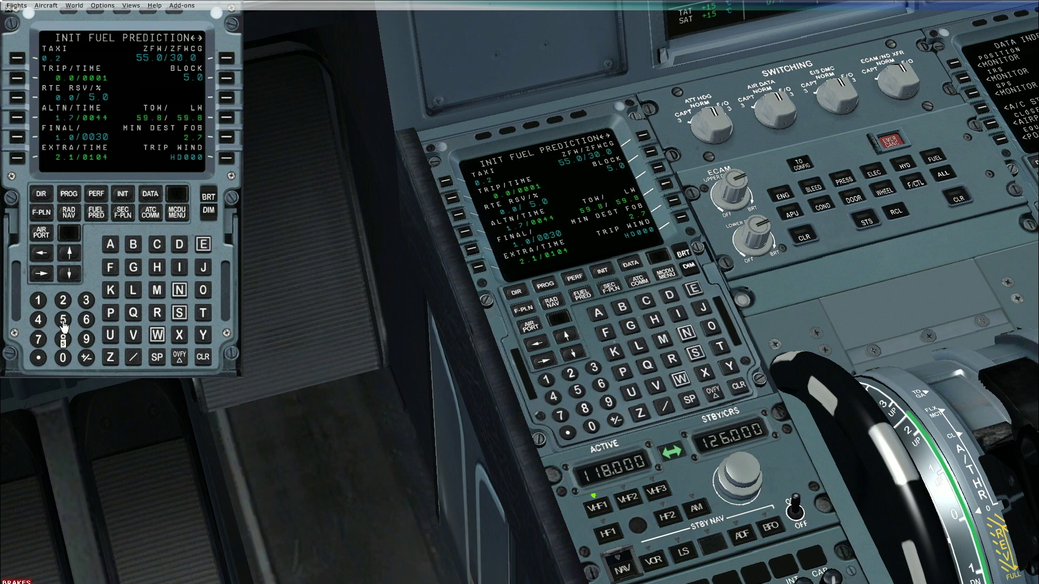
{"action": "left_click", "coordinate": [63, 358]}
{"action": "left_click", "coordinate": [226, 163]}
Recheck the fuel prediction page, then return to the TAKE OFF performance page.
{"action": "left_click", "coordinate": [93, 196]}
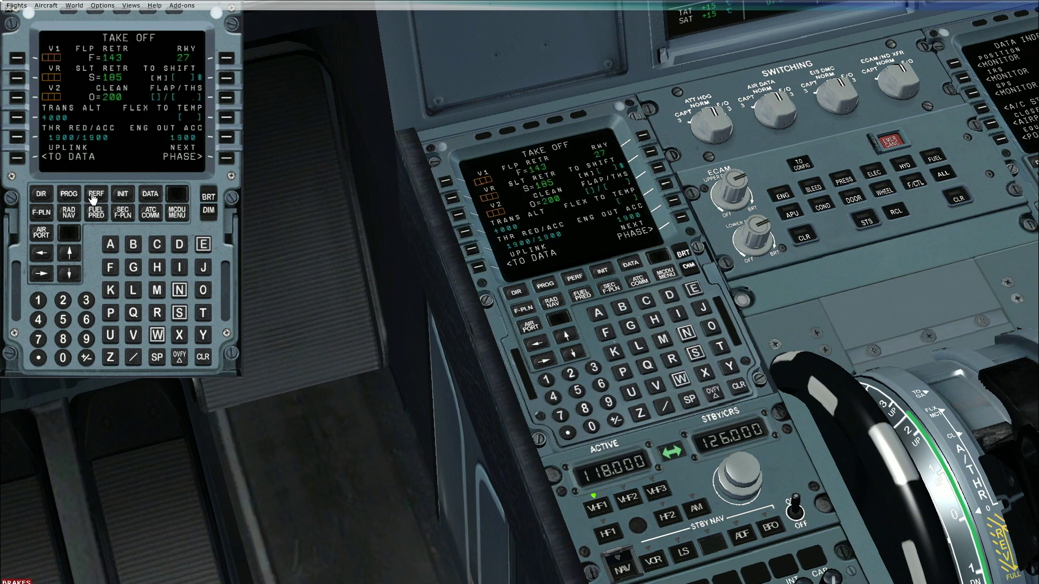
{"action": "left_click", "coordinate": [122, 195]}
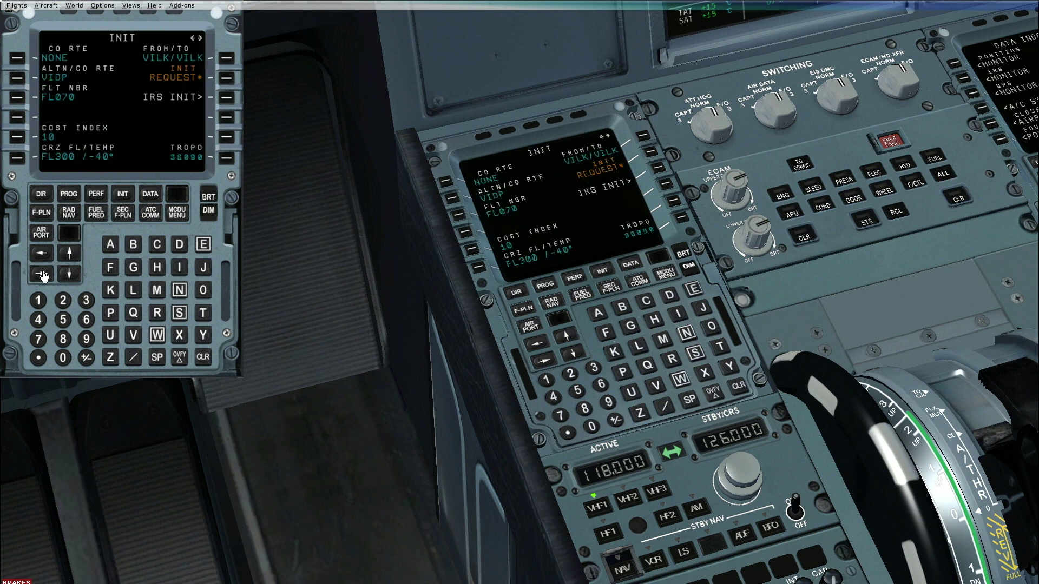
{"action": "left_click", "coordinate": [41, 273]}
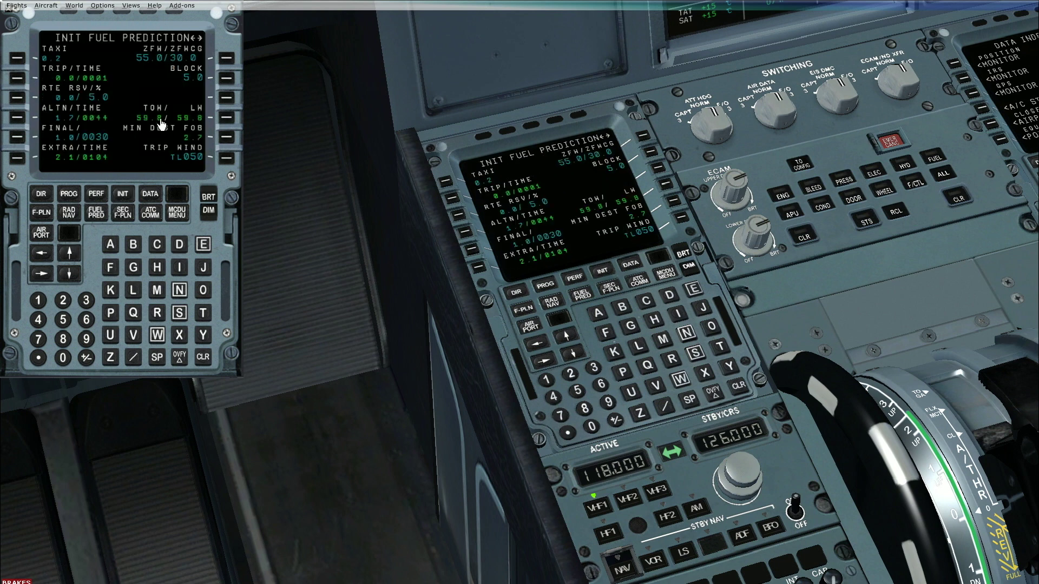
{"action": "left_click", "coordinate": [96, 195]}
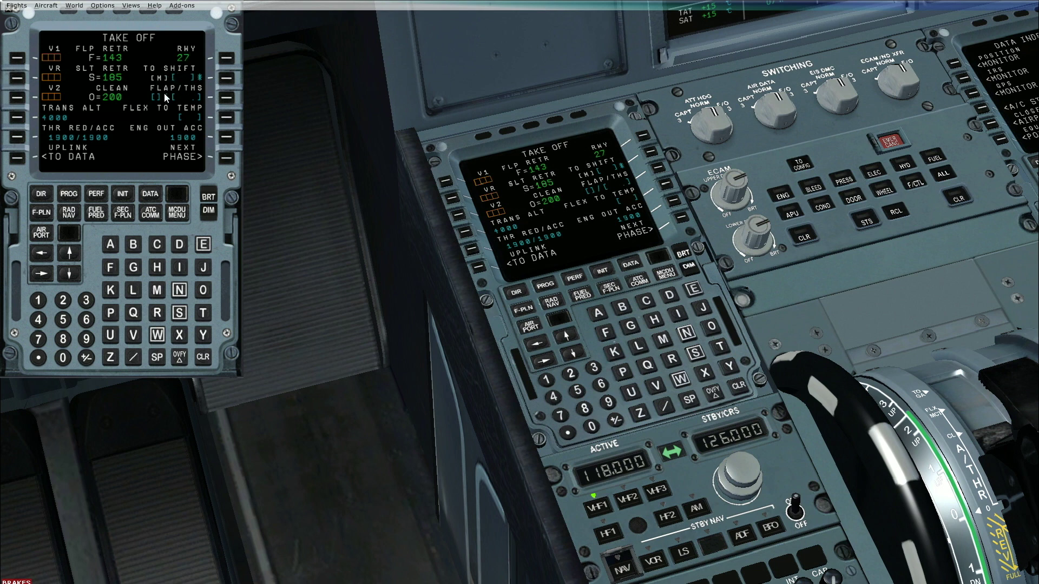
Set takeoff flaps 1 with UP0.5 trim and flex temperature 50.
{"action": "left_click", "coordinate": [39, 301]}
{"action": "left_click", "coordinate": [133, 357]}
{"action": "left_click", "coordinate": [39, 358]}
{"action": "left_click", "coordinate": [63, 319]}
{"action": "left_click", "coordinate": [226, 98]}
{"action": "left_click", "coordinate": [63, 320]}
{"action": "left_click", "coordinate": [63, 358]}
{"action": "left_click", "coordinate": [228, 118]}
Enter takeoff speeds V1 125, VR 128 and V2 130.
{"action": "left_click", "coordinate": [38, 301]}
{"action": "left_click", "coordinate": [63, 301]}
{"action": "left_click", "coordinate": [63, 320]}
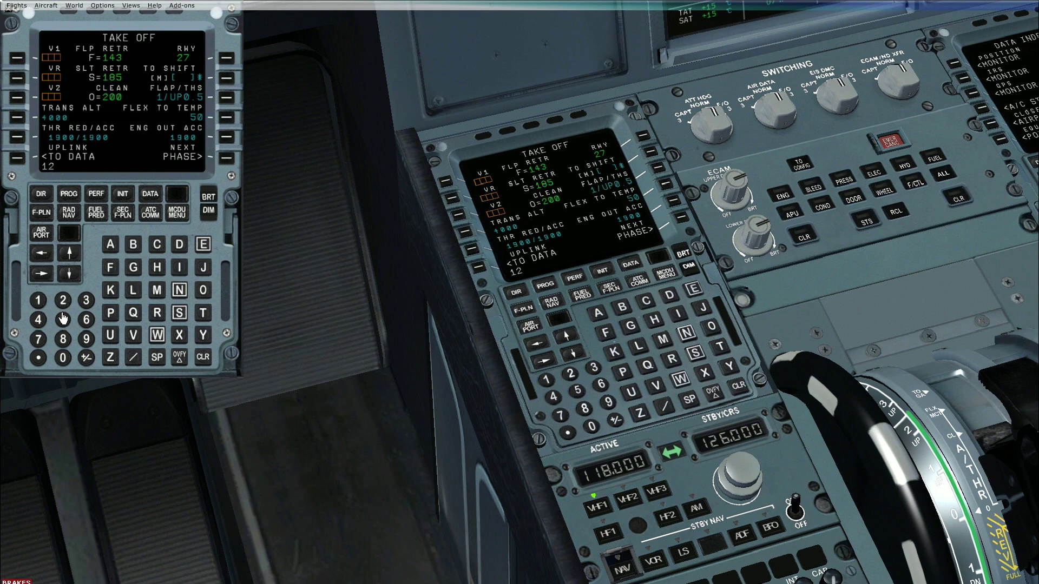
{"action": "left_click", "coordinate": [18, 58]}
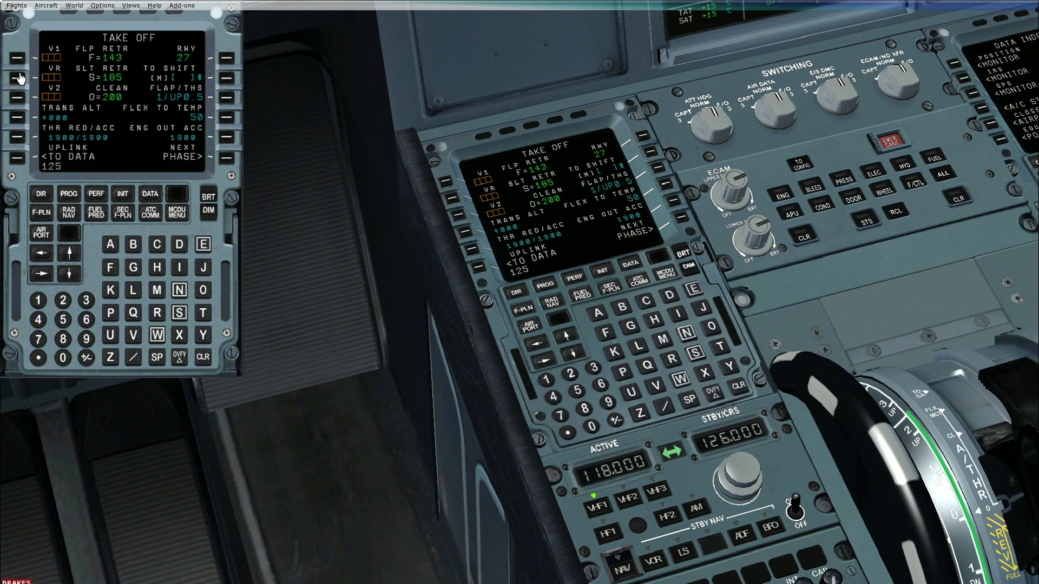
{"action": "left_click", "coordinate": [38, 301]}
{"action": "left_click", "coordinate": [64, 301]}
{"action": "left_click", "coordinate": [17, 77]}
{"action": "left_click", "coordinate": [39, 300]}
{"action": "left_click", "coordinate": [86, 300]}
{"action": "left_click", "coordinate": [63, 358]}
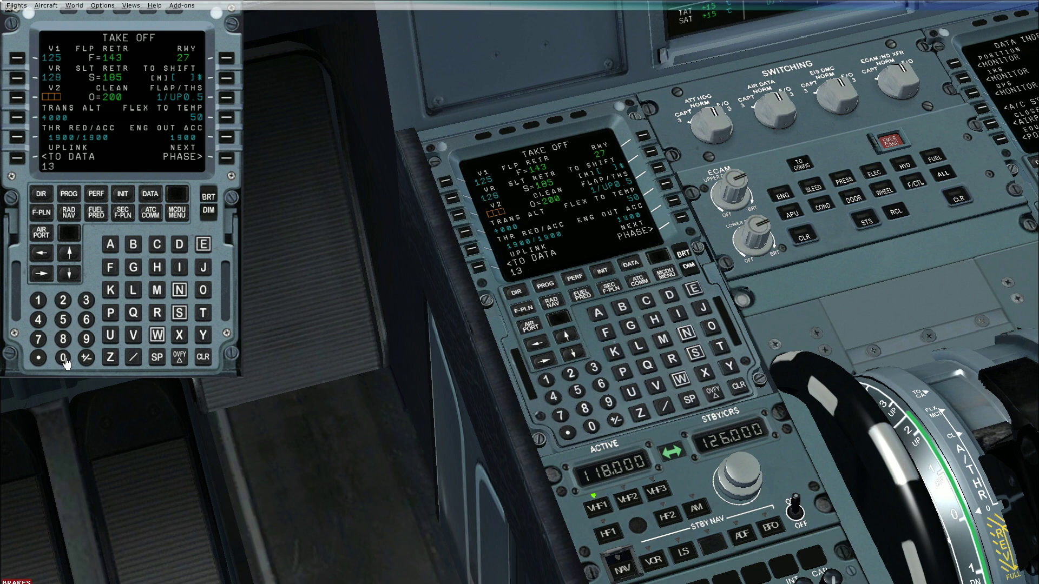
{"action": "left_click", "coordinate": [18, 98]}
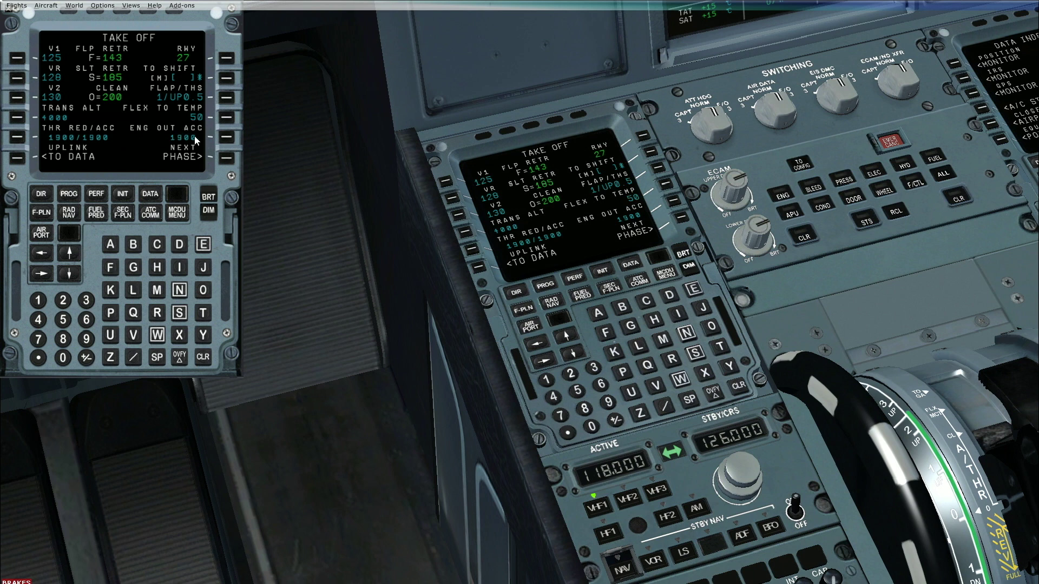
Set LKN on 117.40 as the progress page bearing/distance reference, reading 249°/0.4.
{"action": "left_click", "coordinate": [68, 194]}
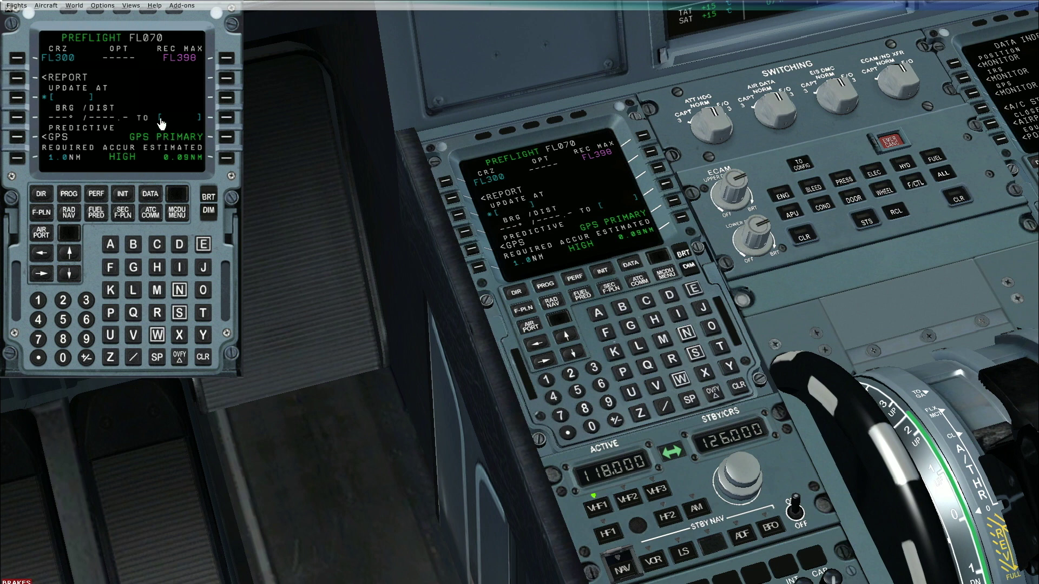
{"action": "left_click", "coordinate": [133, 291]}
{"action": "left_click", "coordinate": [111, 290]}
{"action": "left_click", "coordinate": [179, 291]}
{"action": "left_click", "coordinate": [226, 117]}
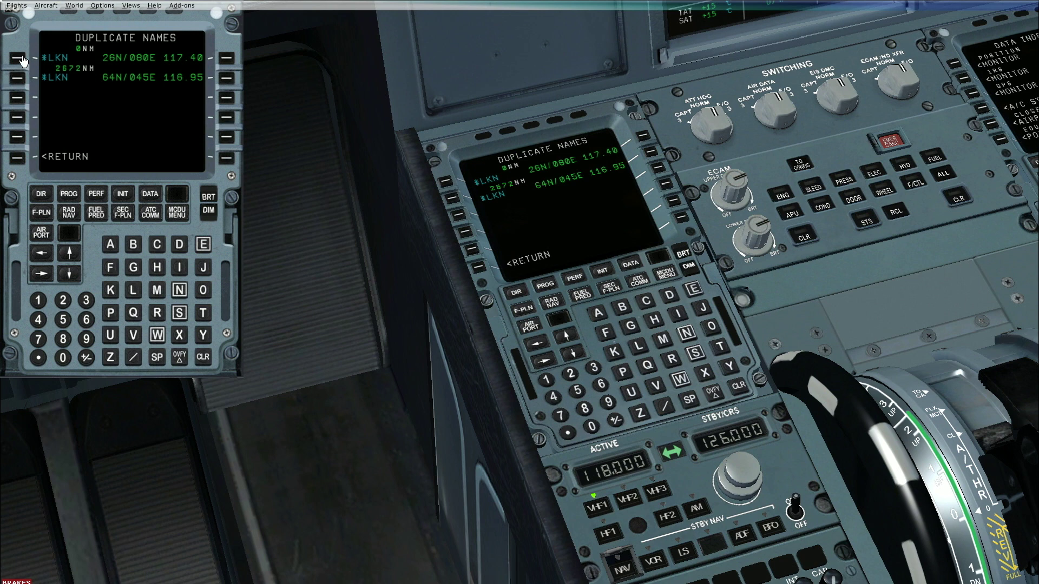
{"action": "left_click", "coordinate": [18, 58]}
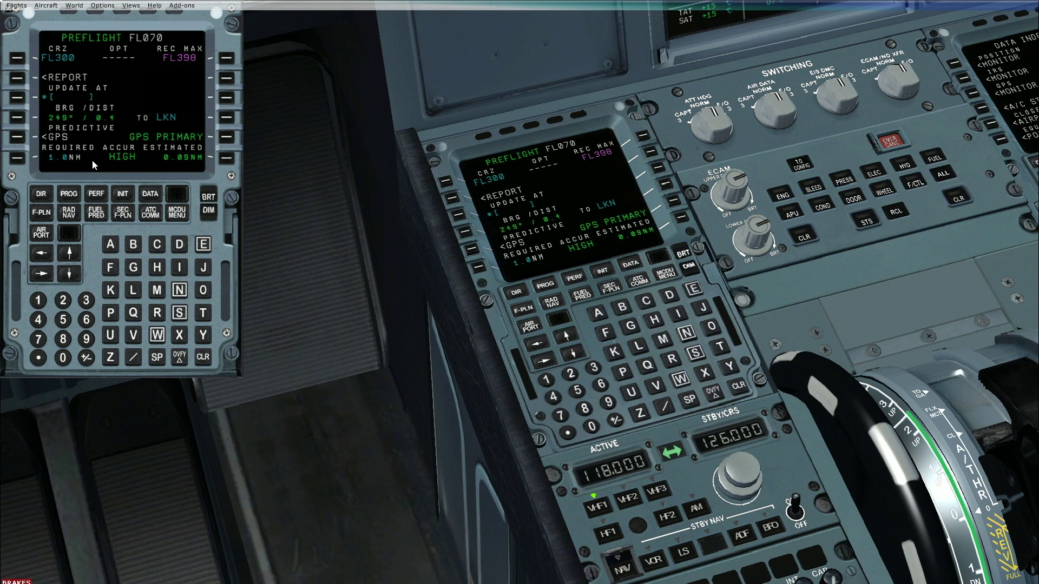
{"action": "left_click", "coordinate": [96, 195]}
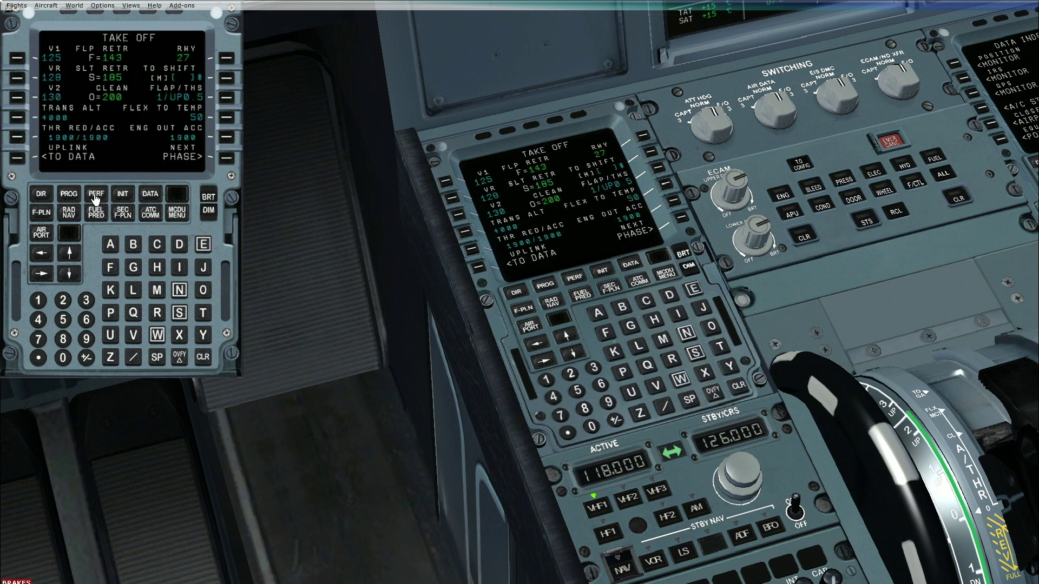